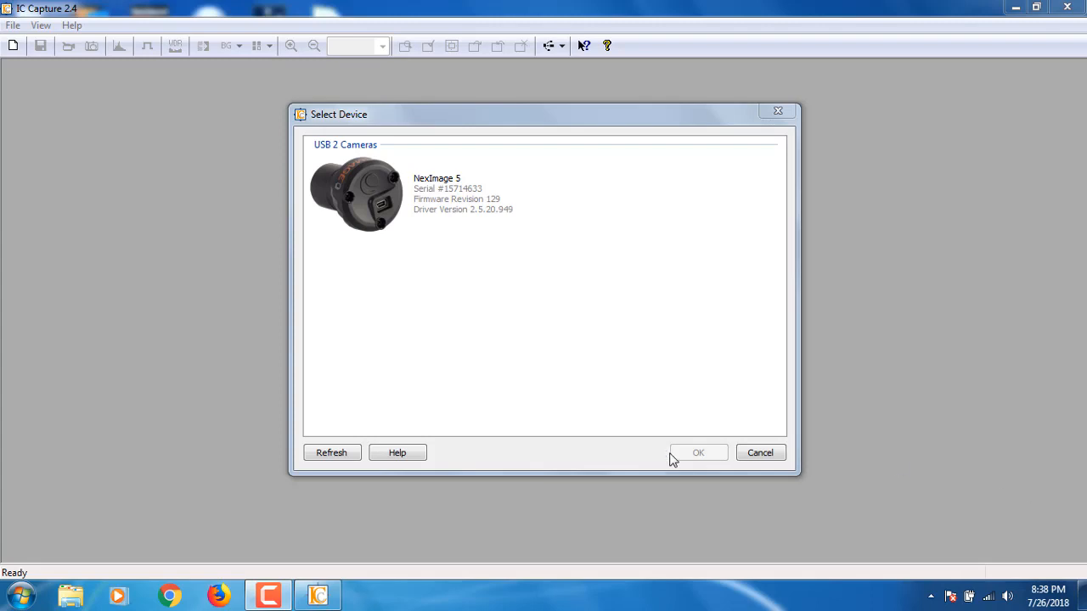
Open the NexImage 5 camera as the capture device and load the venus_rgb32 configuration file.
{"action": "left_click", "coordinate": [452, 188]}
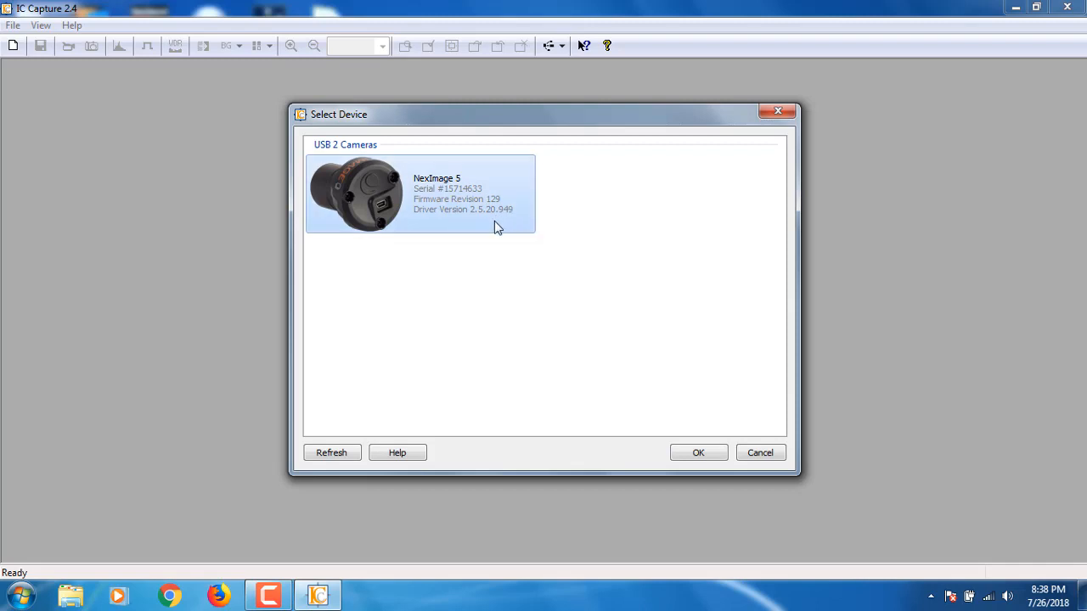
{"action": "left_click", "coordinate": [696, 455]}
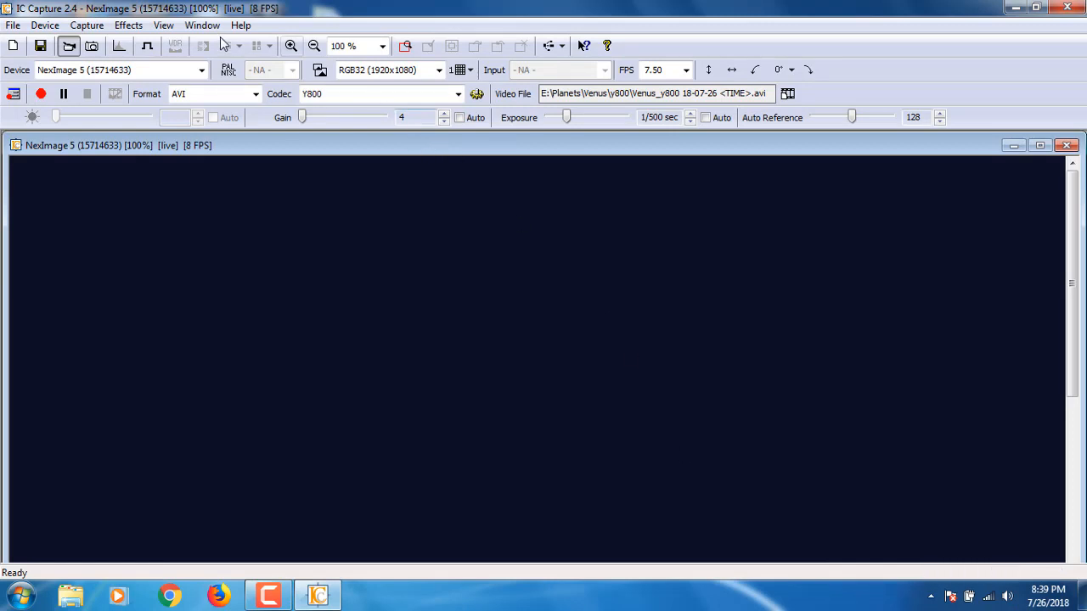
{"action": "left_click", "coordinate": [14, 26]}
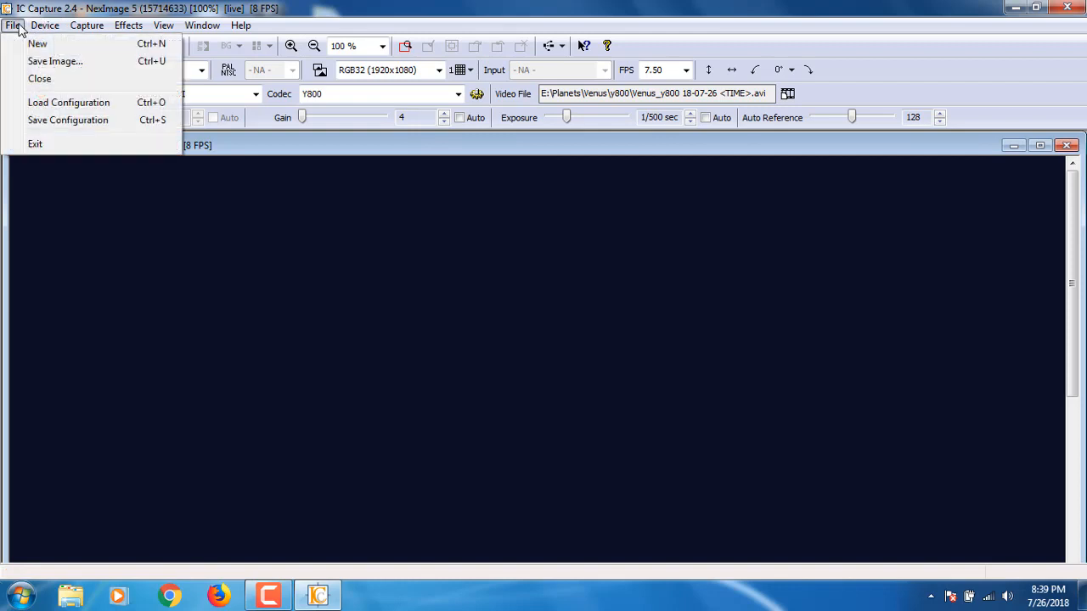
{"action": "left_click", "coordinate": [64, 104]}
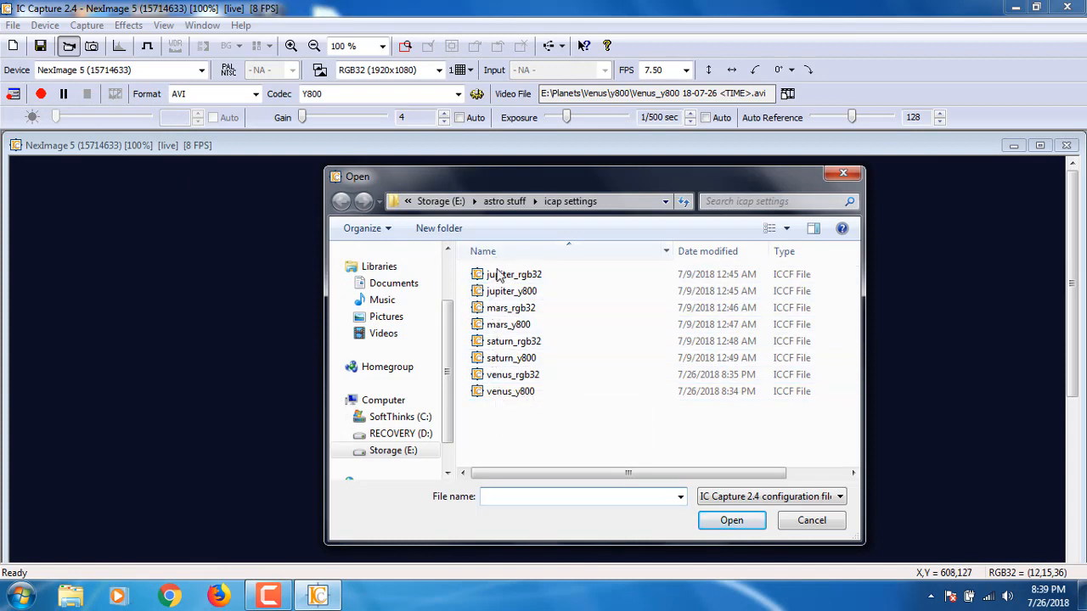
{"action": "left_click", "coordinate": [511, 380]}
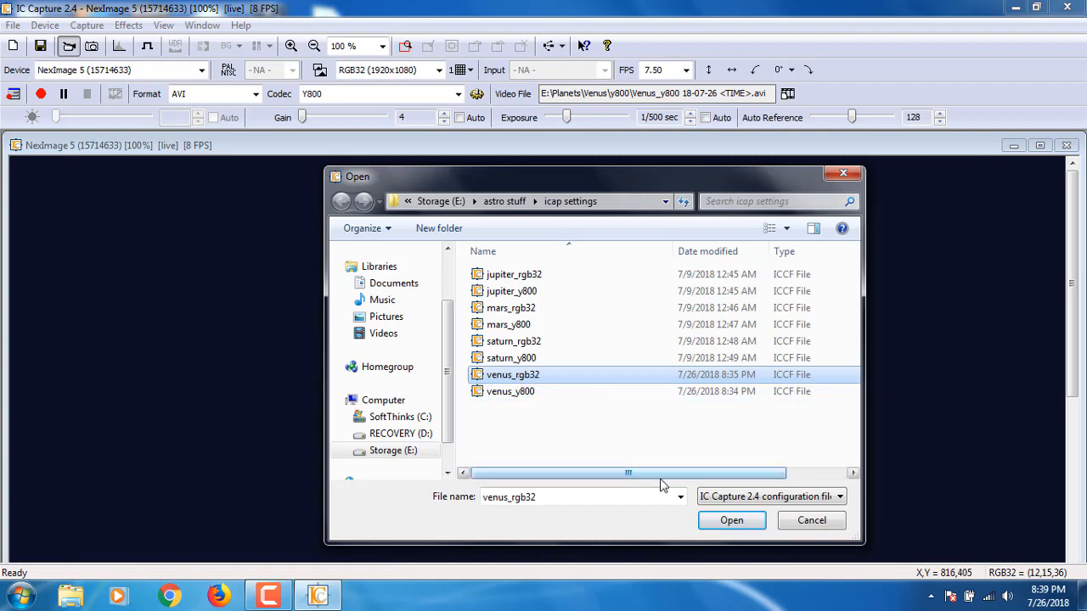
{"action": "left_click", "coordinate": [729, 521]}
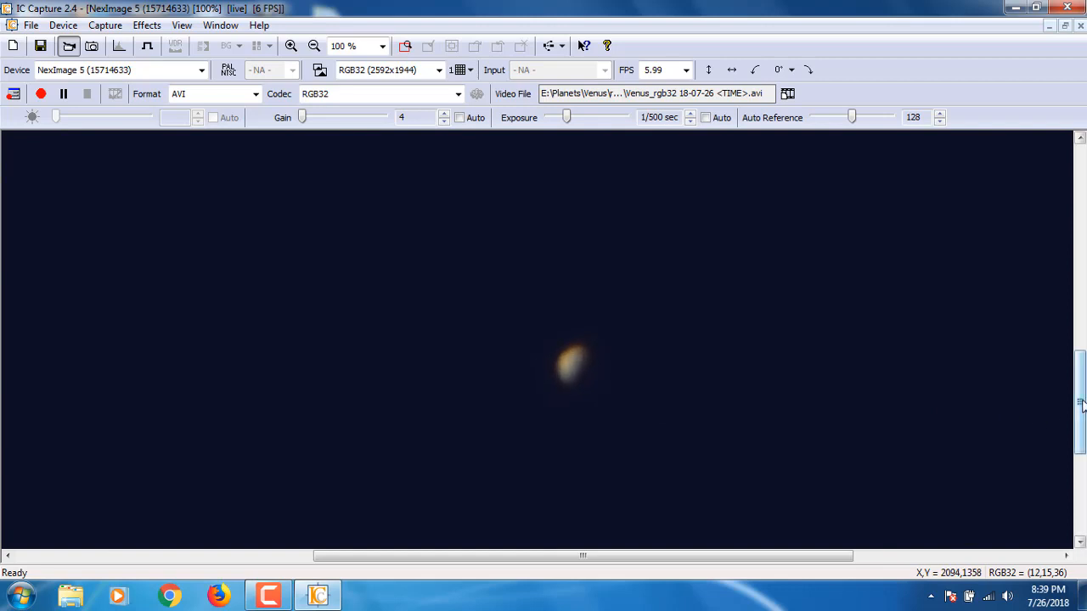
Set the video format to RGB32 (640x480) and the frame rate to 52.37 FPS.
{"action": "mouse_move", "coordinate": [1082, 405]}
{"action": "left_mouse_down"}
{"action": "mouse_move", "coordinate": [1082, 455]}
{"action": "mouse_move", "coordinate": [1082, 413]}
{"action": "left_mouse_up"}
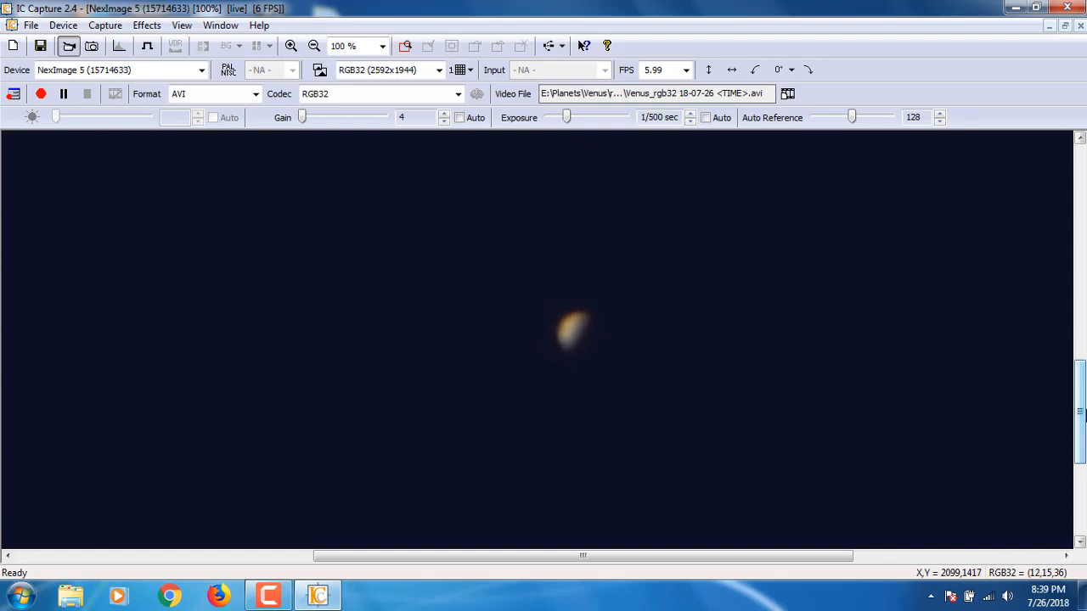
{"action": "left_click", "coordinate": [366, 75]}
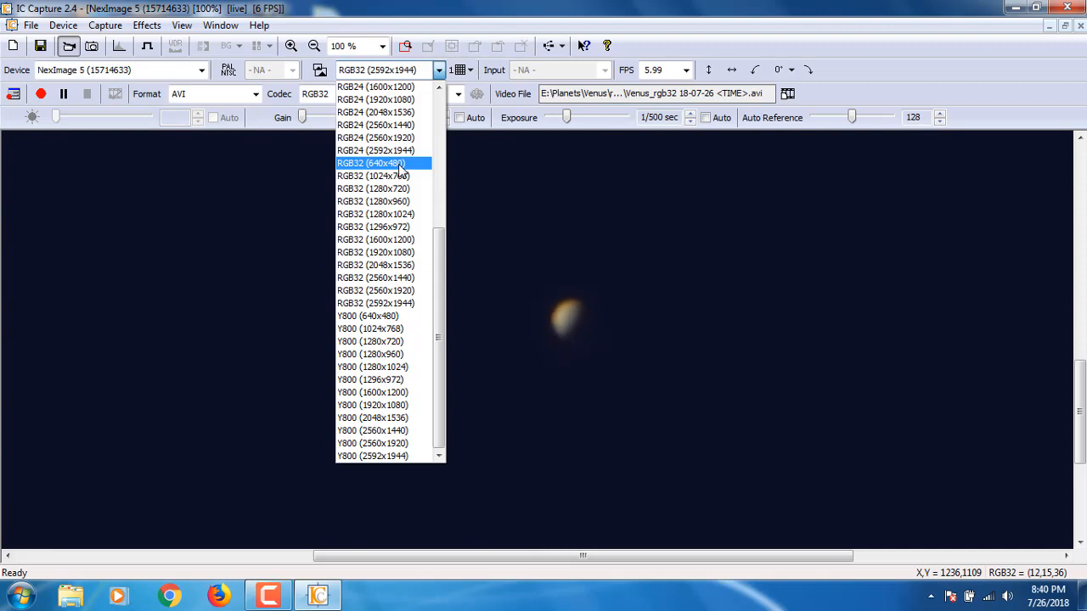
{"action": "left_click", "coordinate": [399, 165]}
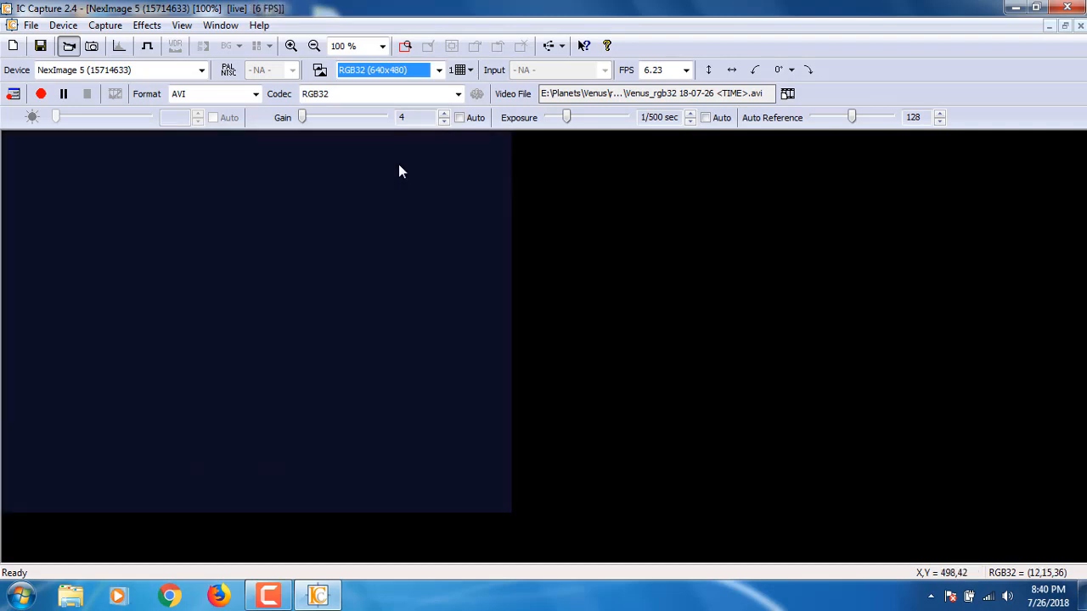
{"action": "left_click", "coordinate": [656, 73]}
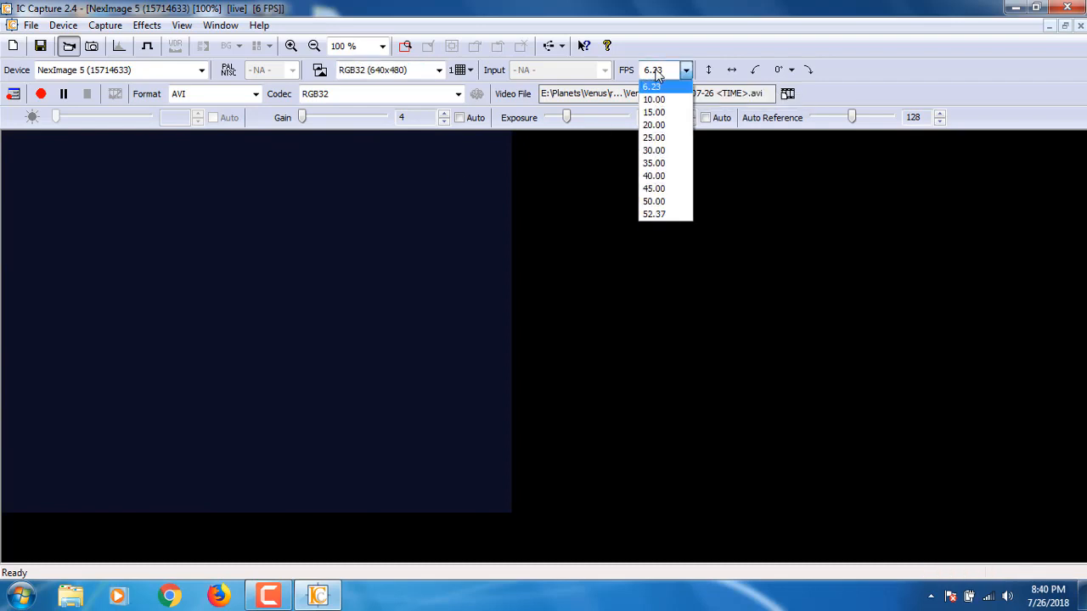
{"action": "left_click", "coordinate": [659, 215]}
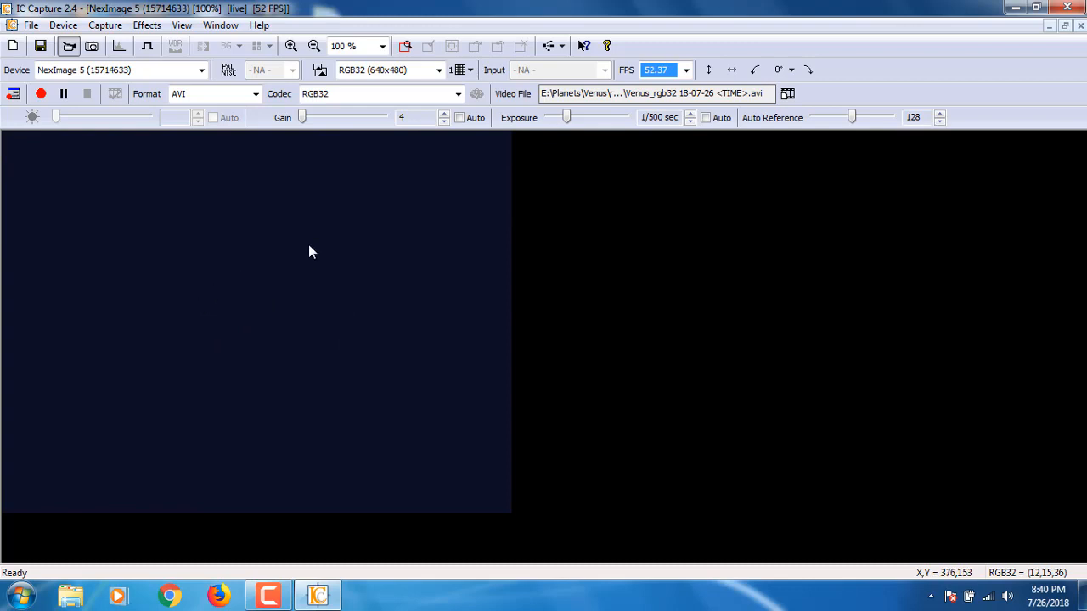
Change the video format to RGB32 (1280x720) and bring Venus into view.
{"action": "left_click", "coordinate": [383, 76]}
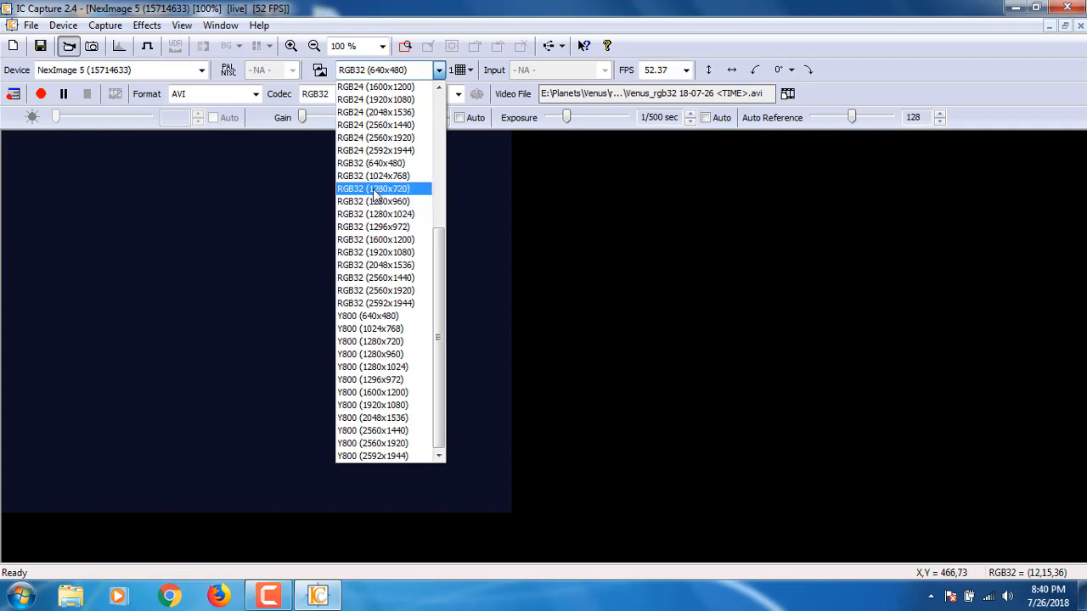
{"action": "left_click", "coordinate": [375, 189]}
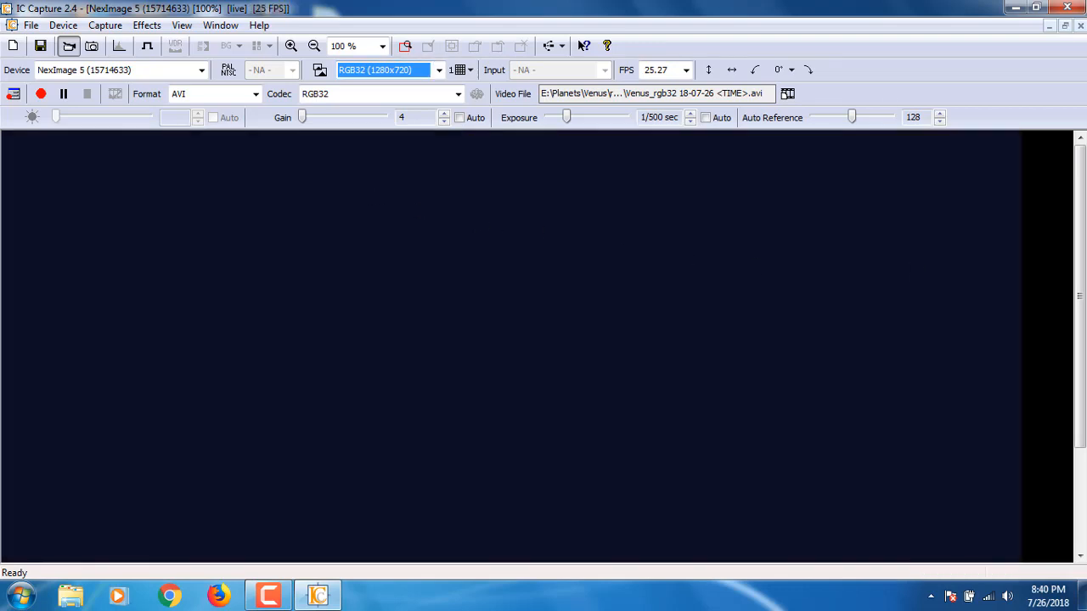
{"action": "left_click_drag", "start_coordinate": [1079, 242], "coordinate": [1079, 342]}
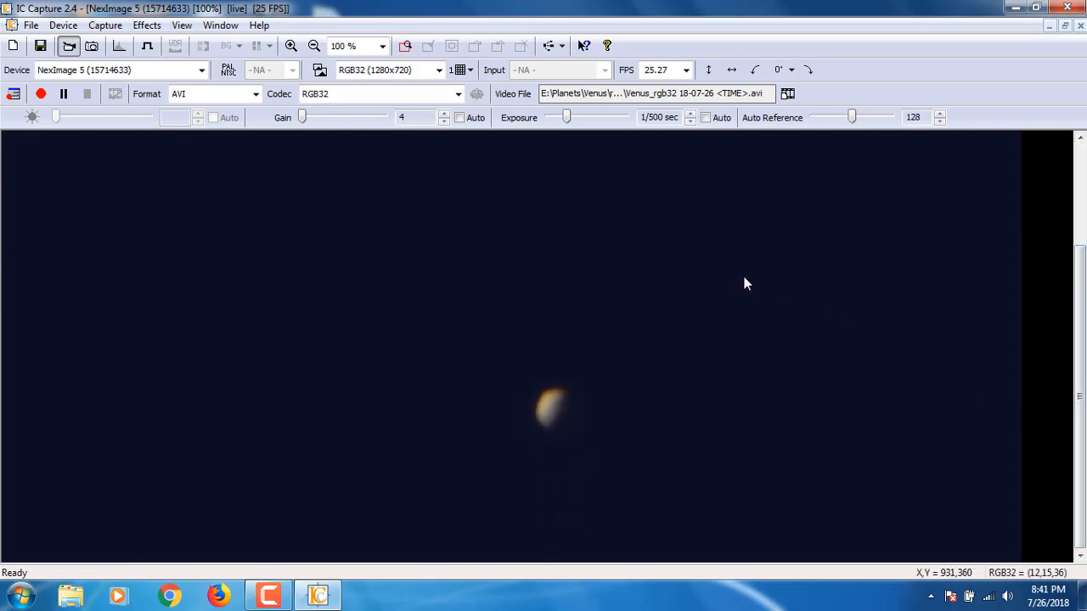
Switch the video format back to RGB32 (640x480) and raise the frame rate to 52.37 FPS.
{"action": "left_click", "coordinate": [405, 75]}
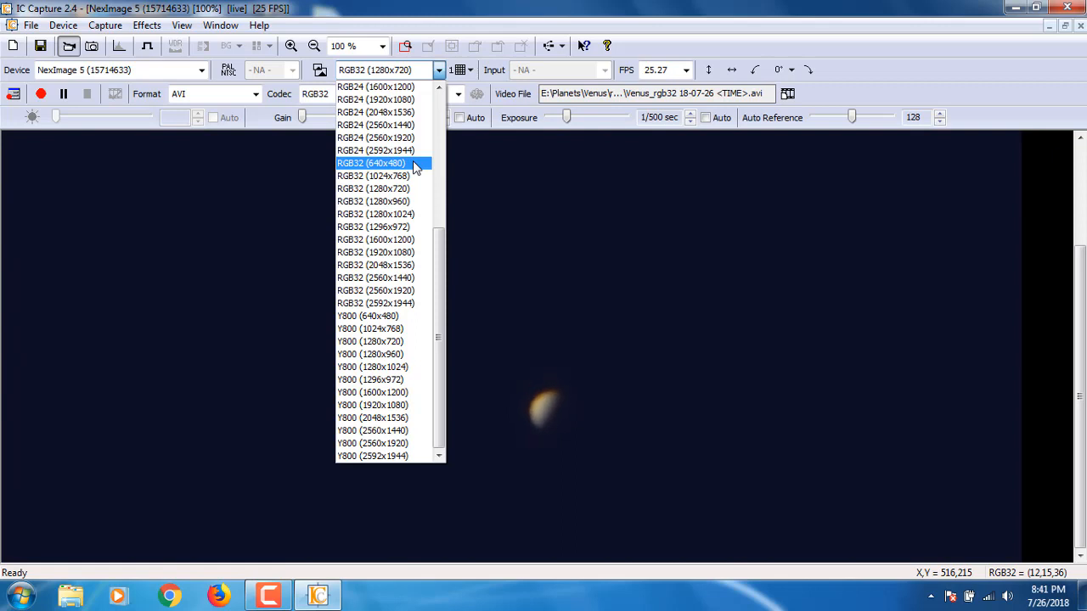
{"action": "left_click", "coordinate": [413, 162]}
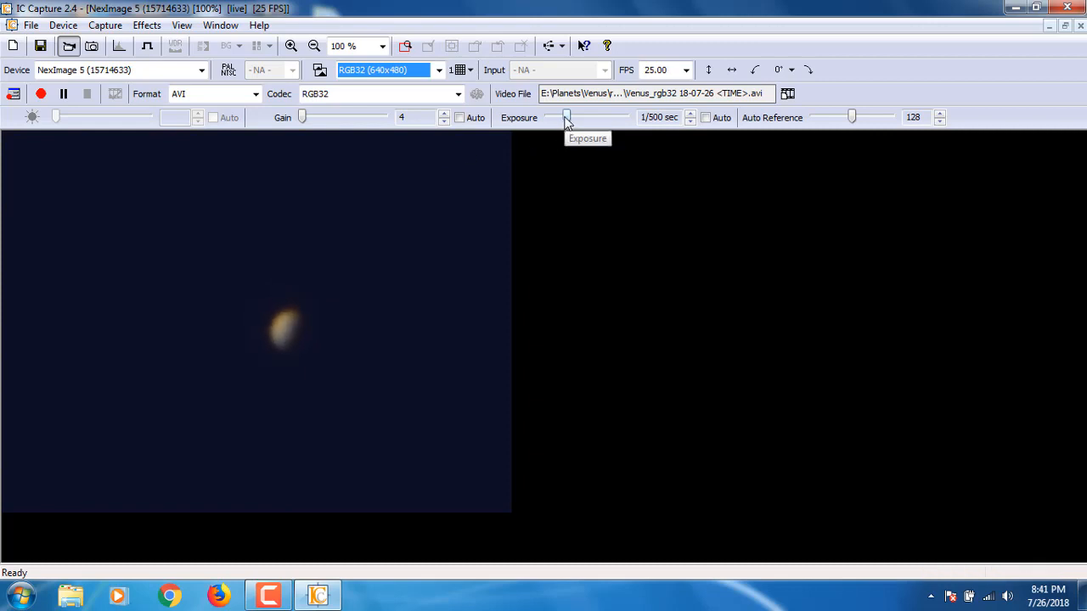
{"action": "left_click", "coordinate": [654, 73]}
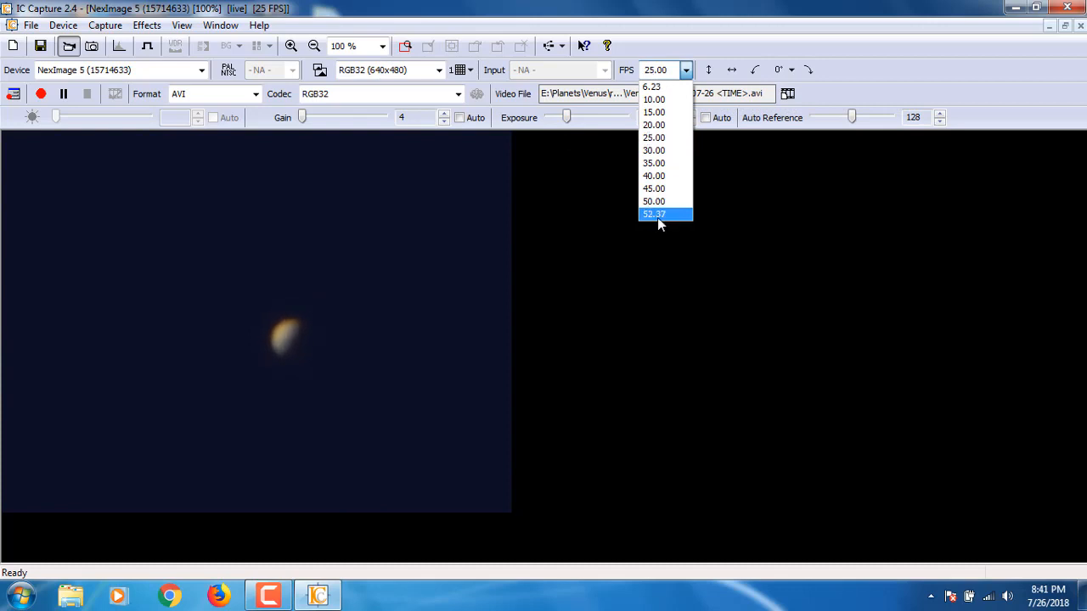
{"action": "left_click", "coordinate": [658, 216]}
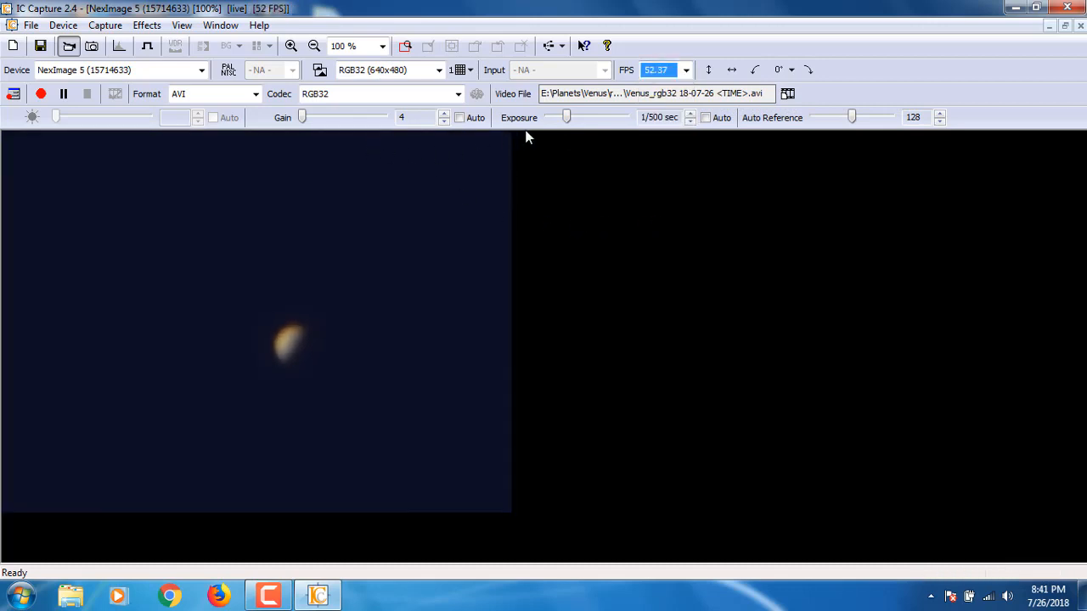
Set the camera exposure to 1/435 sec and the gain to 4.
{"action": "mouse_move", "coordinate": [567, 118]}
{"action": "left_mouse_down"}
{"action": "mouse_move", "coordinate": [558, 126]}
{"action": "mouse_move", "coordinate": [567, 133]}
{"action": "left_mouse_up"}
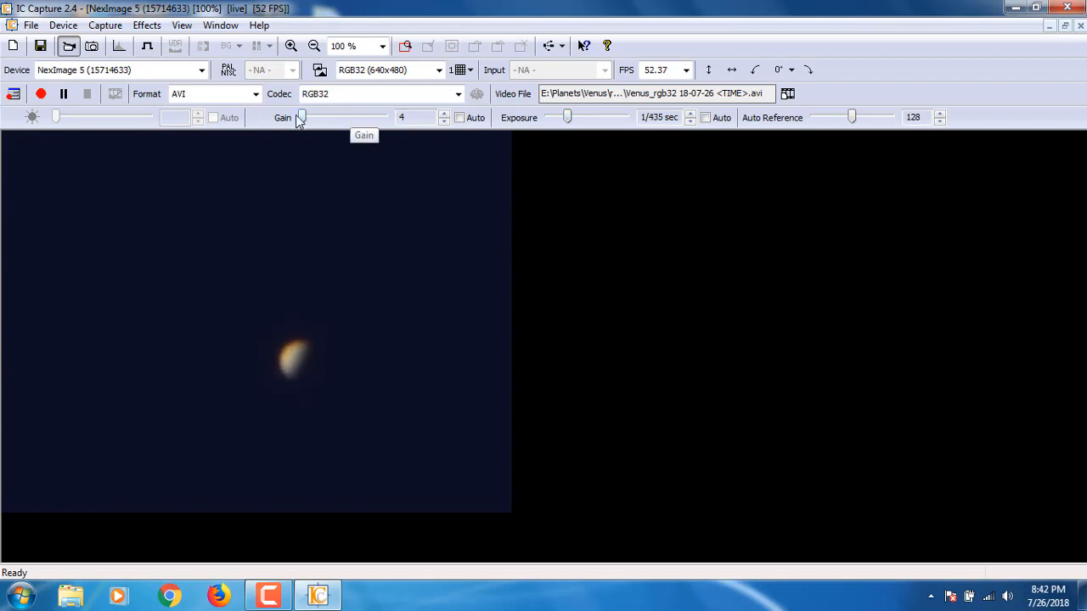
{"action": "left_click_drag", "start_coordinate": [301, 120], "coordinate": [307, 124]}
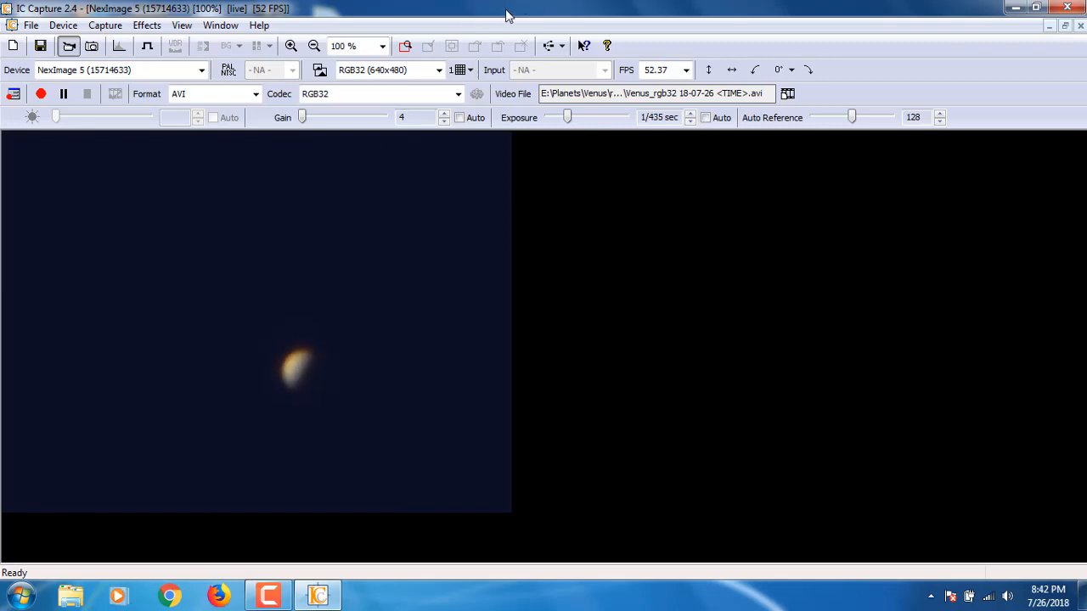
Review the automatic video file naming in the recording settings and browse the Planets folders, keeping the current target directory.
{"action": "left_click", "coordinate": [788, 95]}
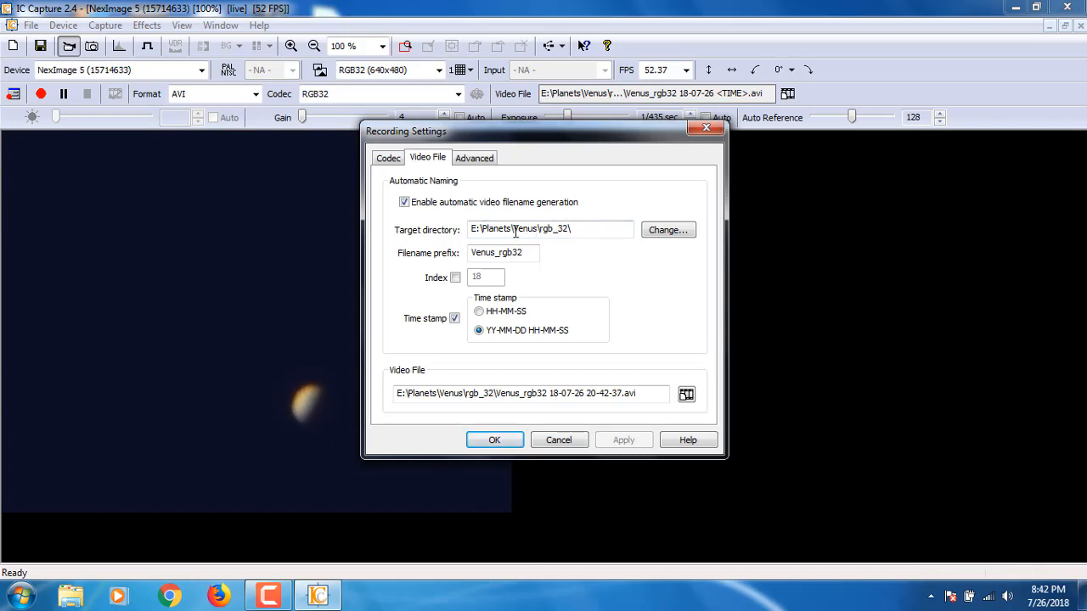
{"action": "left_click", "coordinate": [686, 234]}
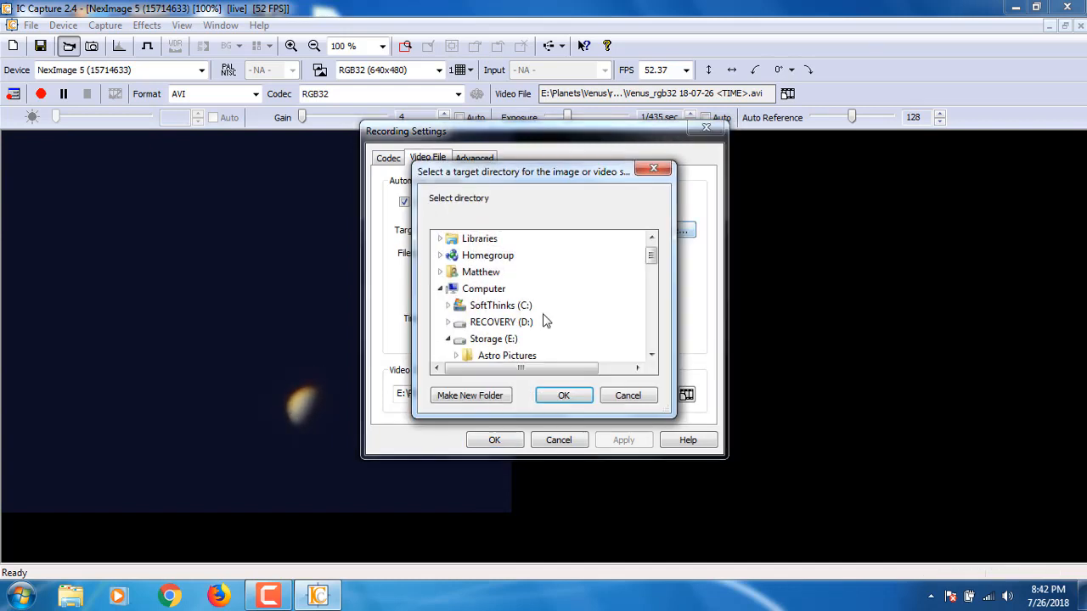
{"action": "left_click_drag", "start_coordinate": [651, 255], "coordinate": [633, 291]}
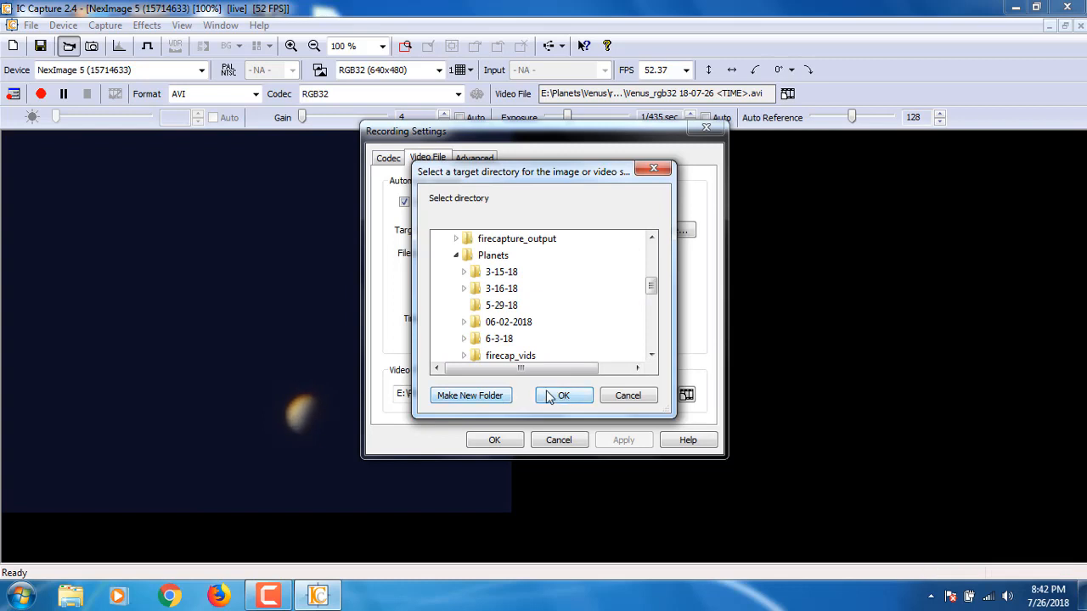
{"action": "left_click", "coordinate": [628, 396]}
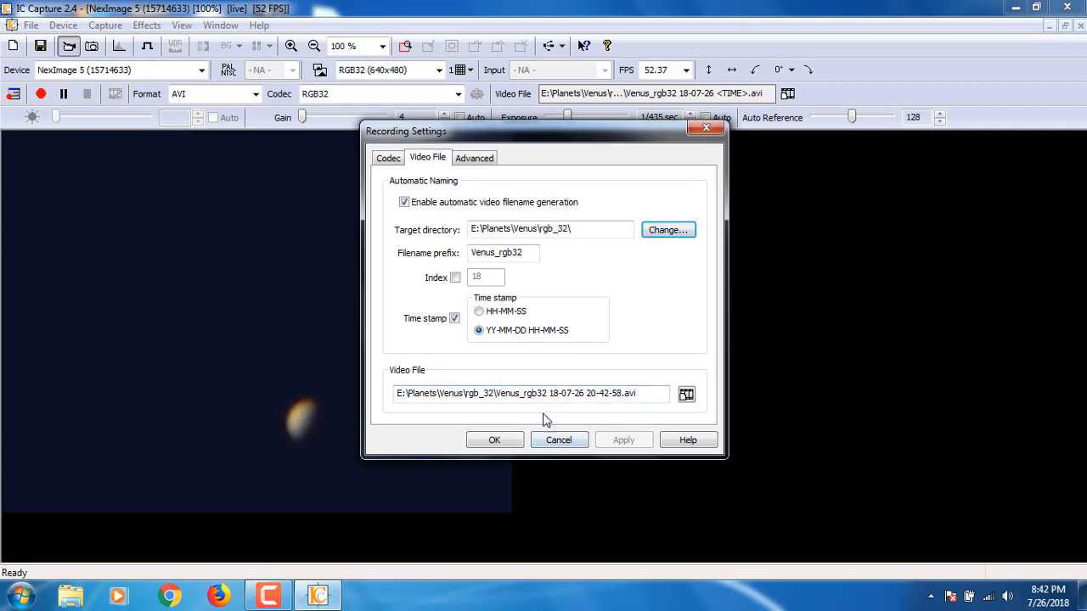
{"action": "left_click", "coordinate": [500, 442]}
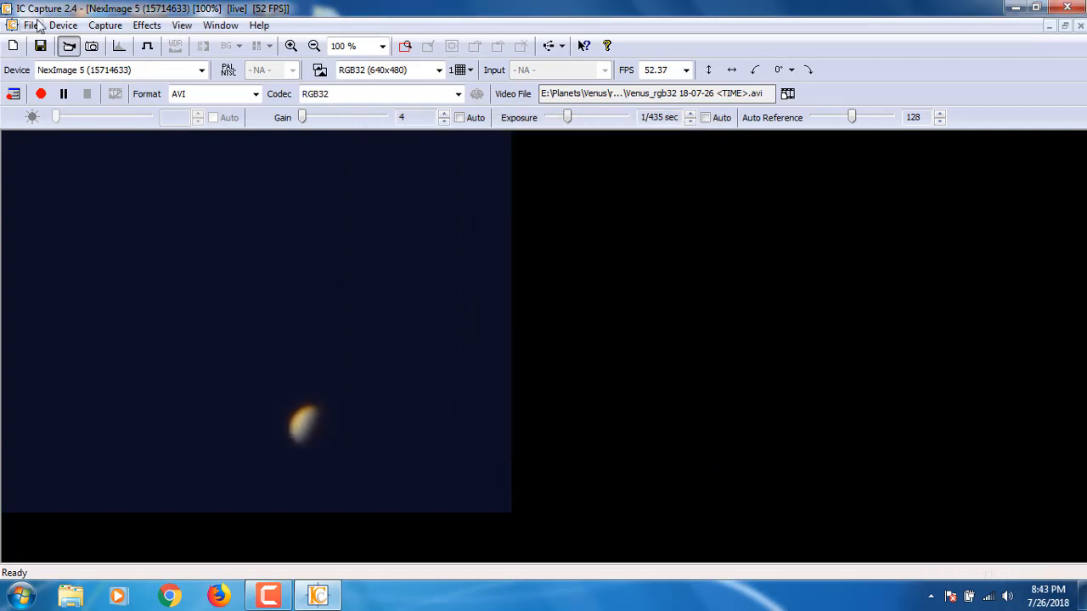
{"action": "left_click", "coordinate": [30, 24]}
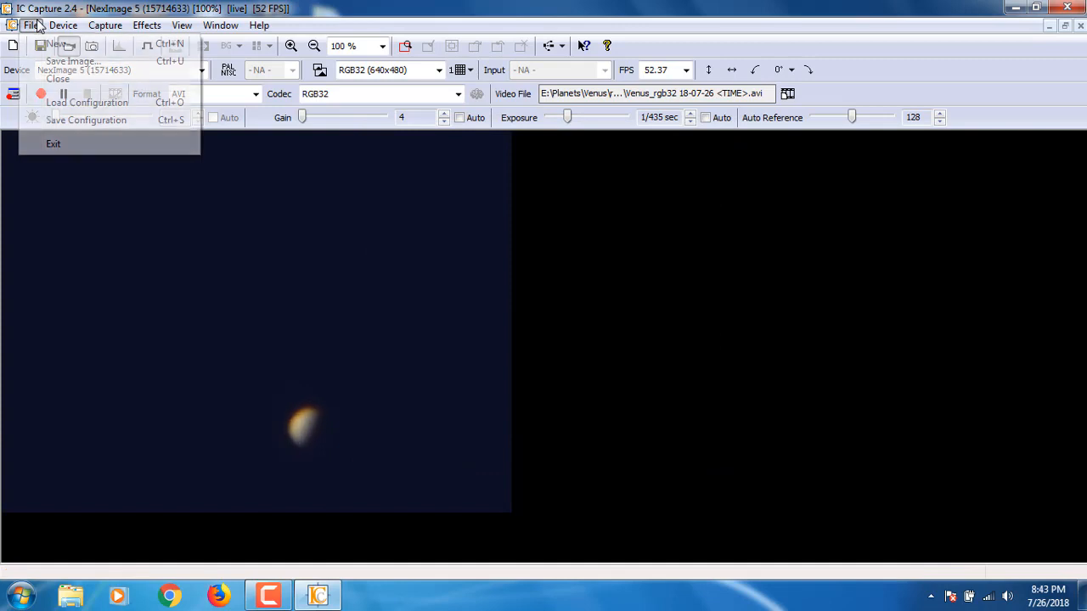
{"action": "left_click", "coordinate": [86, 119]}
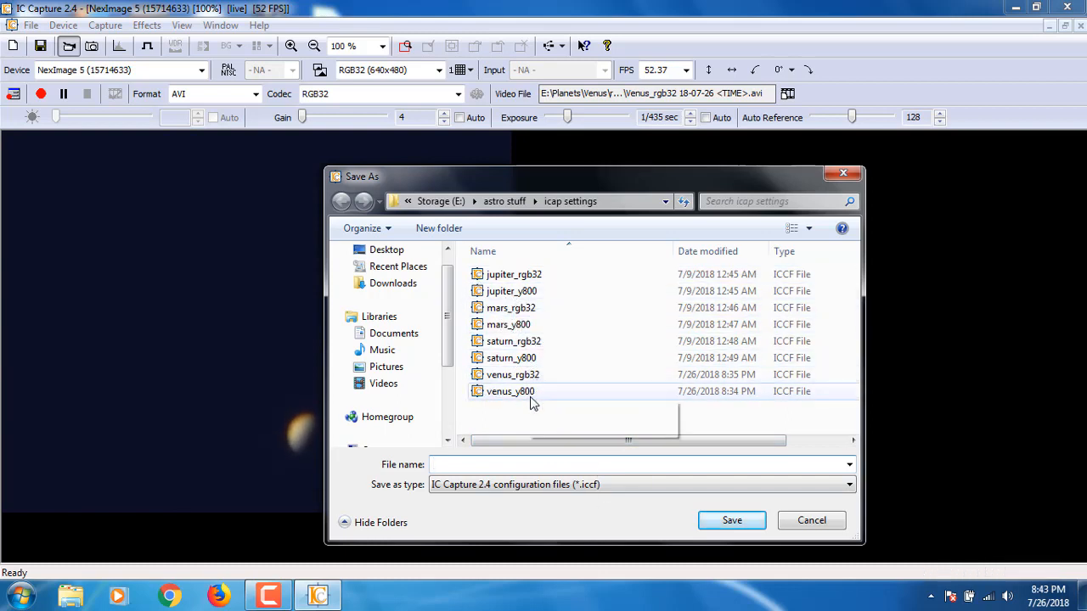
{"action": "left_click", "coordinate": [512, 391]}
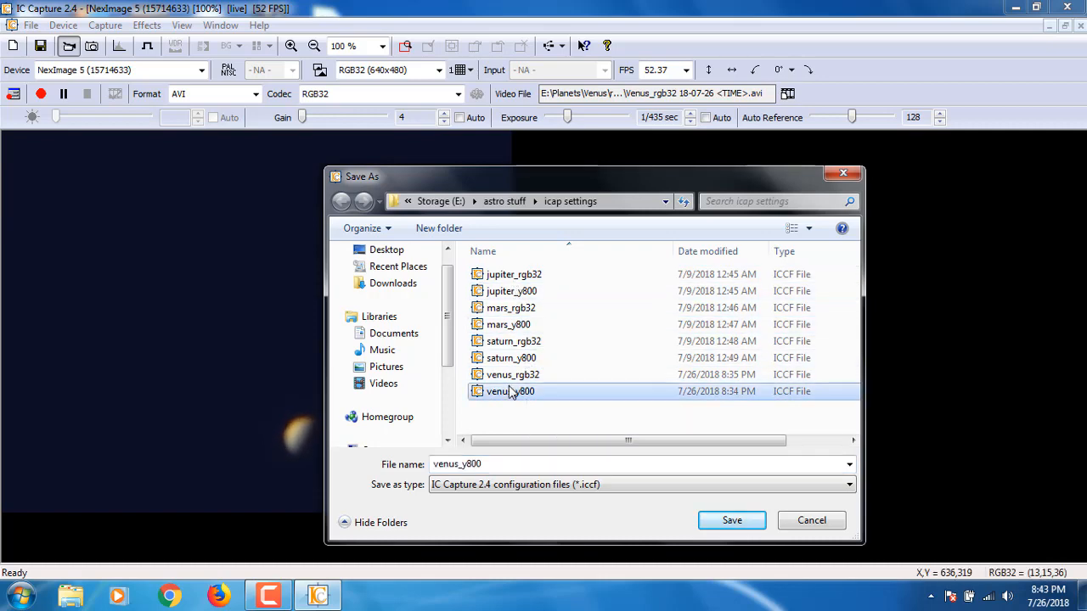
{"action": "left_click", "coordinate": [833, 521]}
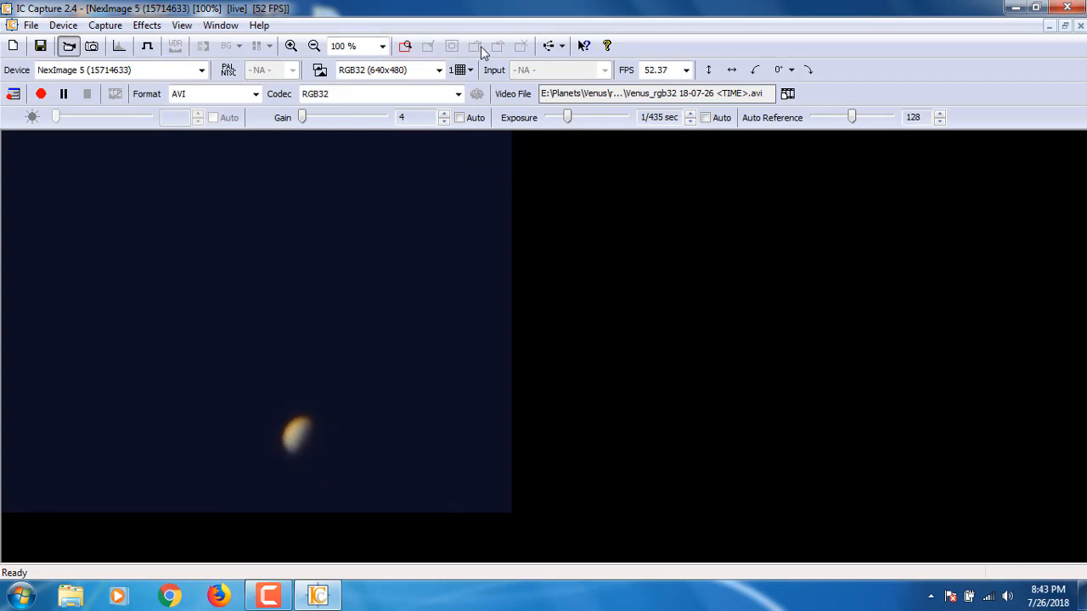
Set the video format to RGB32 (2592x1944) and the live view zoom to 20 %.
{"action": "left_click", "coordinate": [382, 46]}
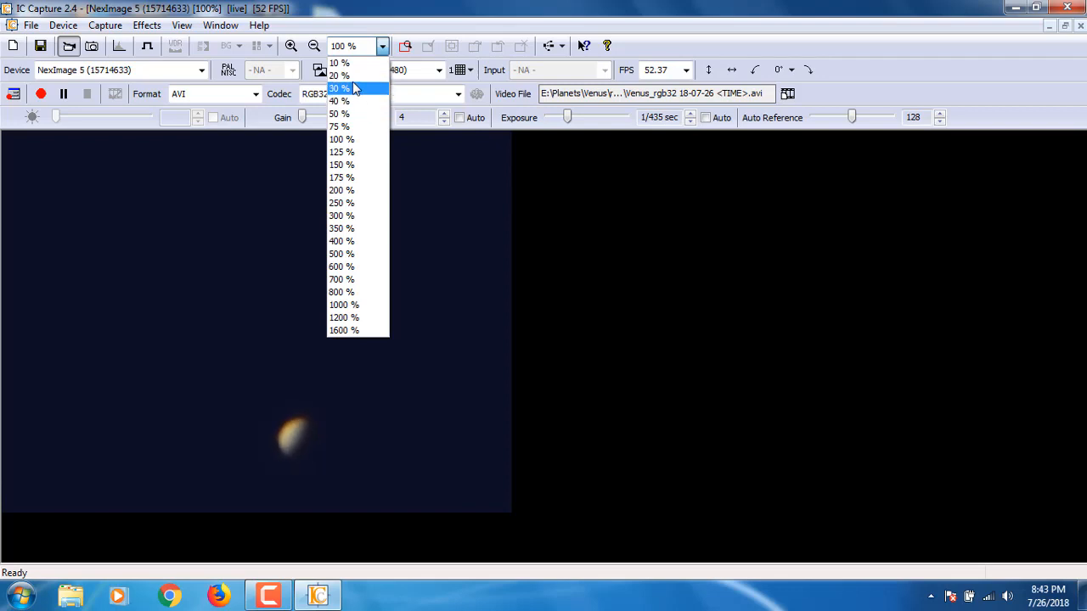
{"action": "left_click", "coordinate": [382, 7]}
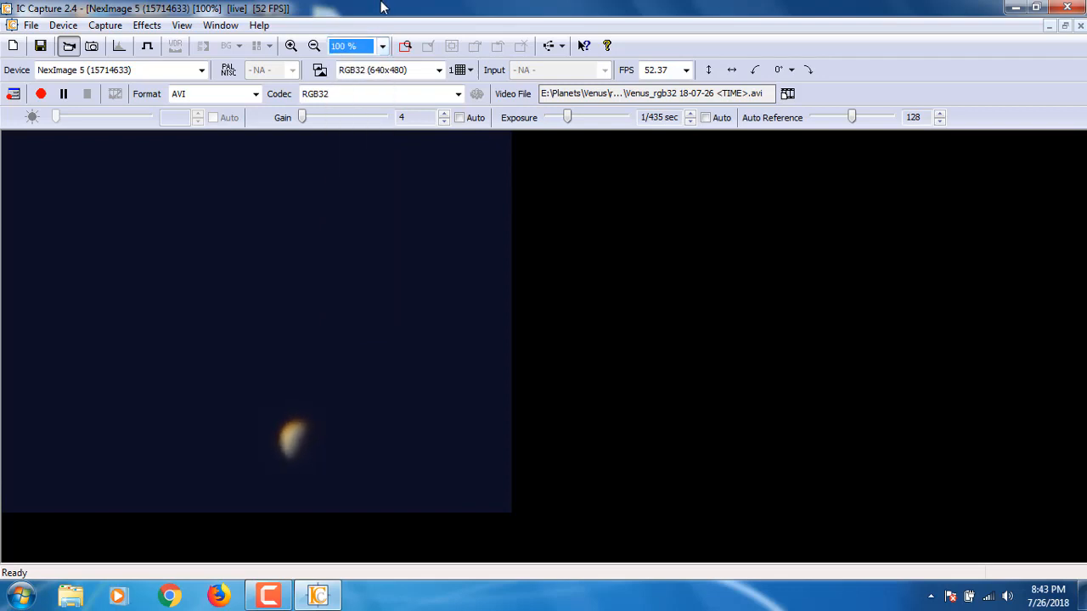
{"action": "left_click", "coordinate": [377, 71]}
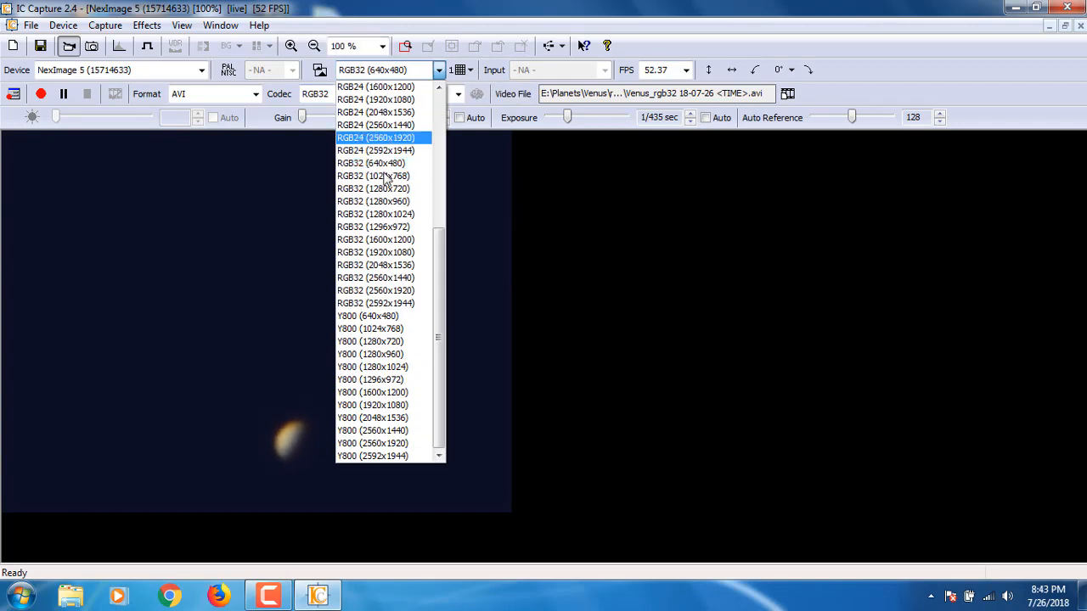
{"action": "left_click", "coordinate": [391, 304]}
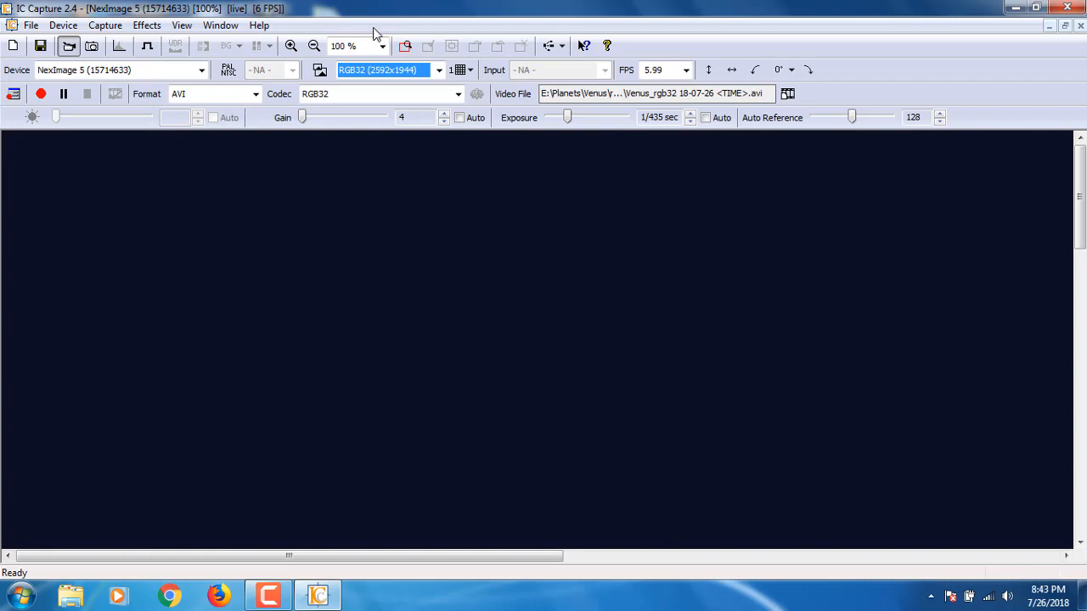
{"action": "left_click", "coordinate": [360, 50]}
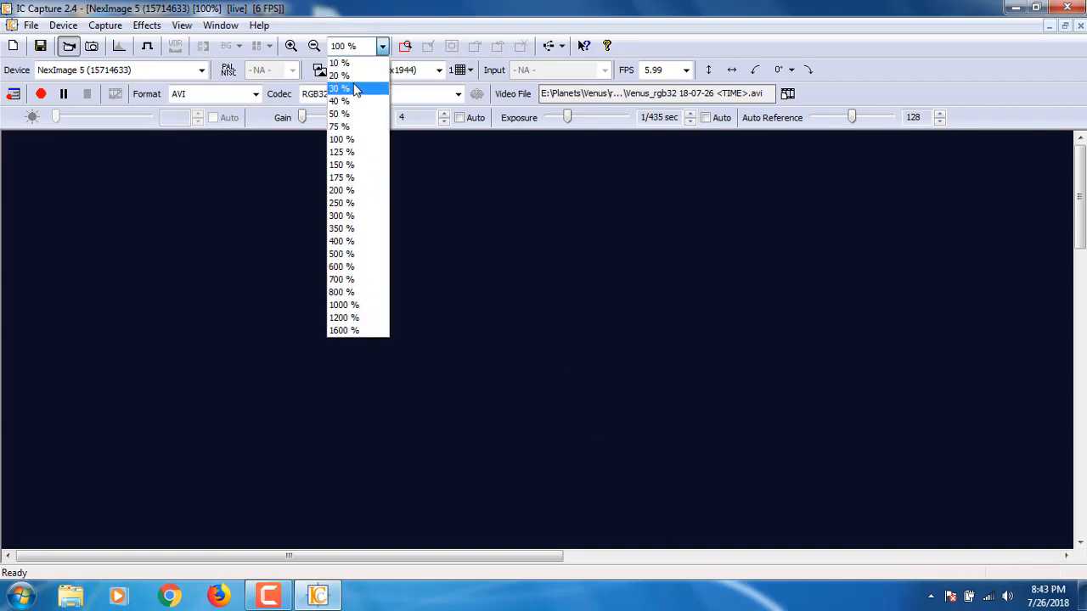
{"action": "left_click", "coordinate": [340, 76]}
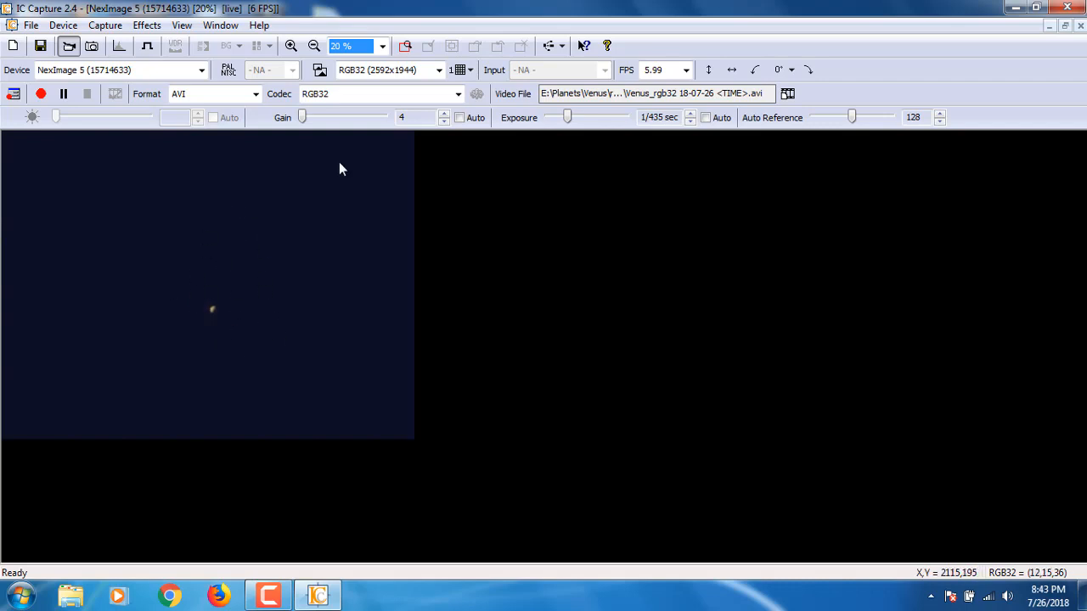
Set the live view zoom to 100 %, the video format to RGB32 (640x480) and the frame rate to 52.37 FPS.
{"action": "left_click", "coordinate": [365, 49]}
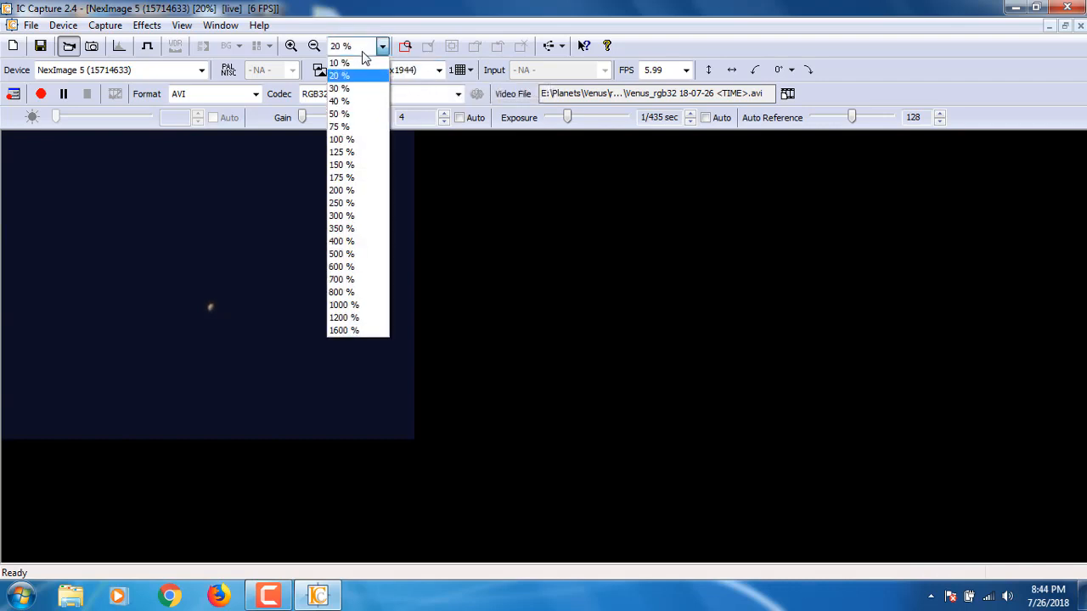
{"action": "left_click", "coordinate": [380, 149]}
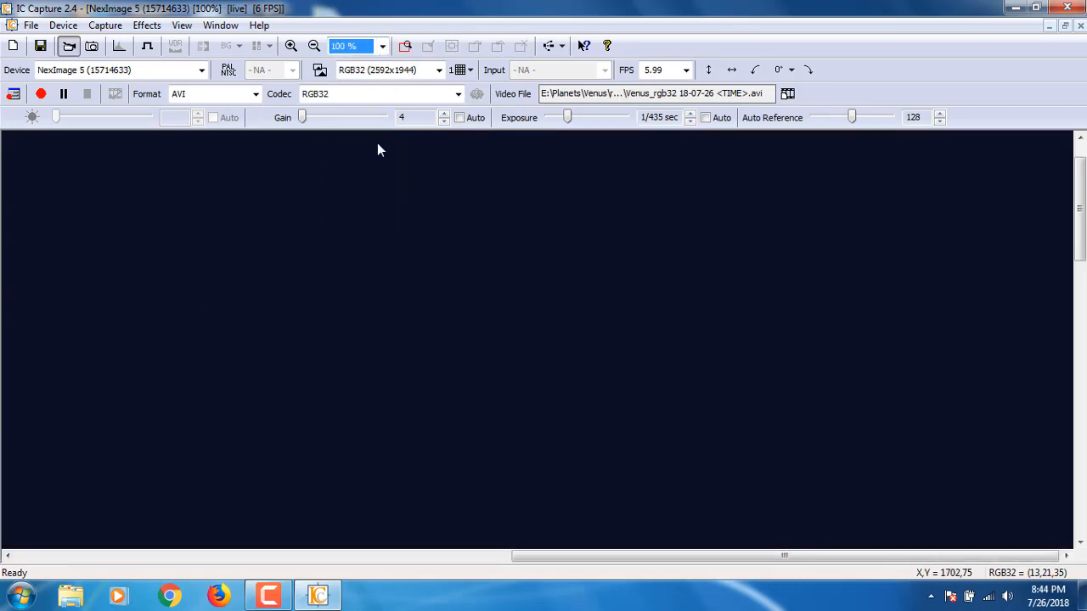
{"action": "left_click", "coordinate": [415, 69]}
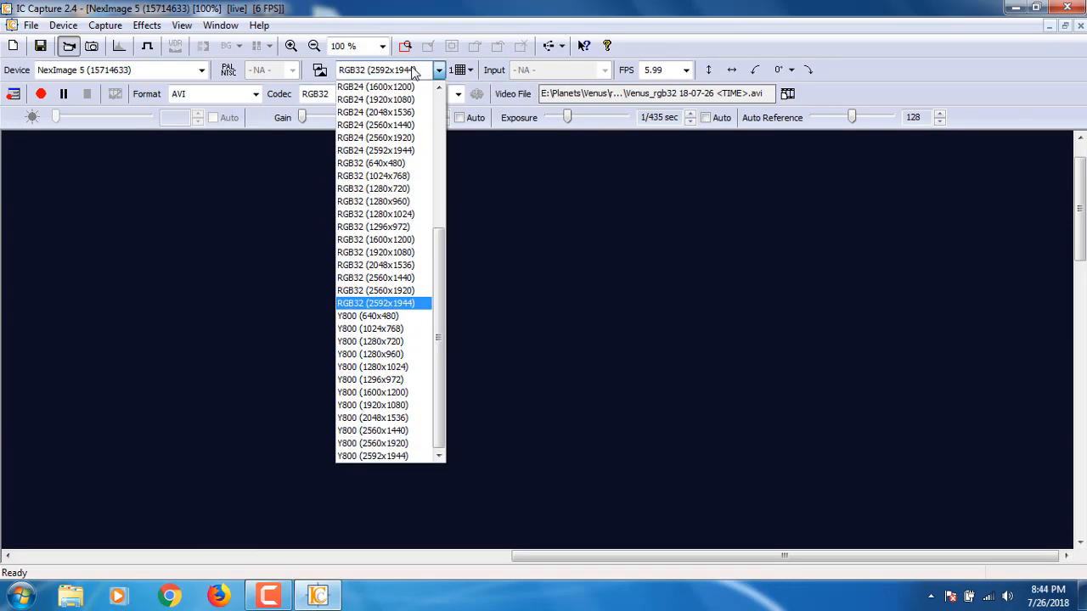
{"action": "left_click", "coordinate": [391, 167]}
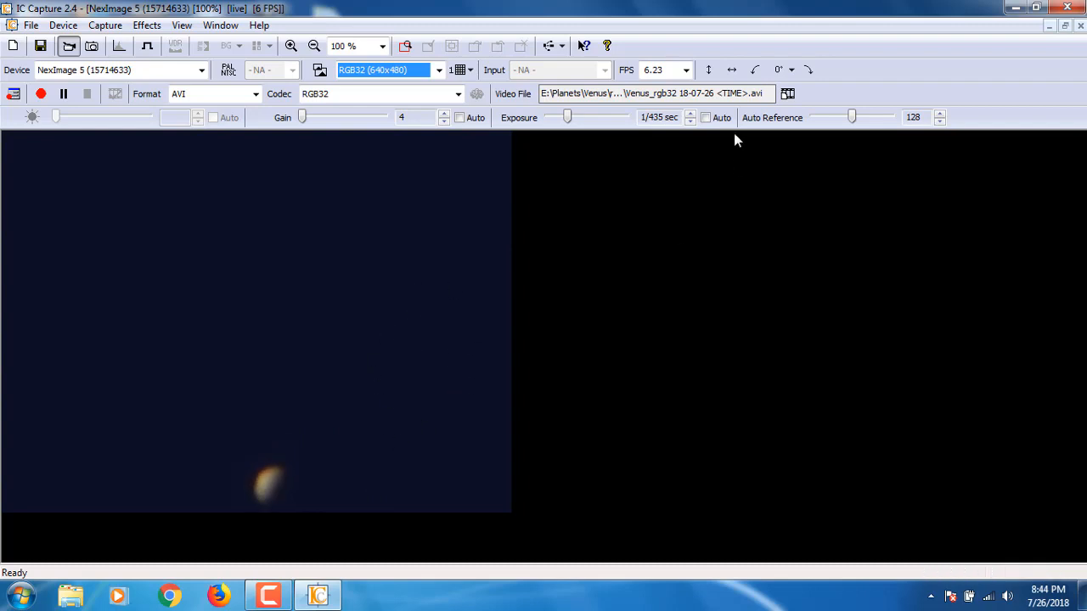
{"action": "left_click", "coordinate": [687, 70]}
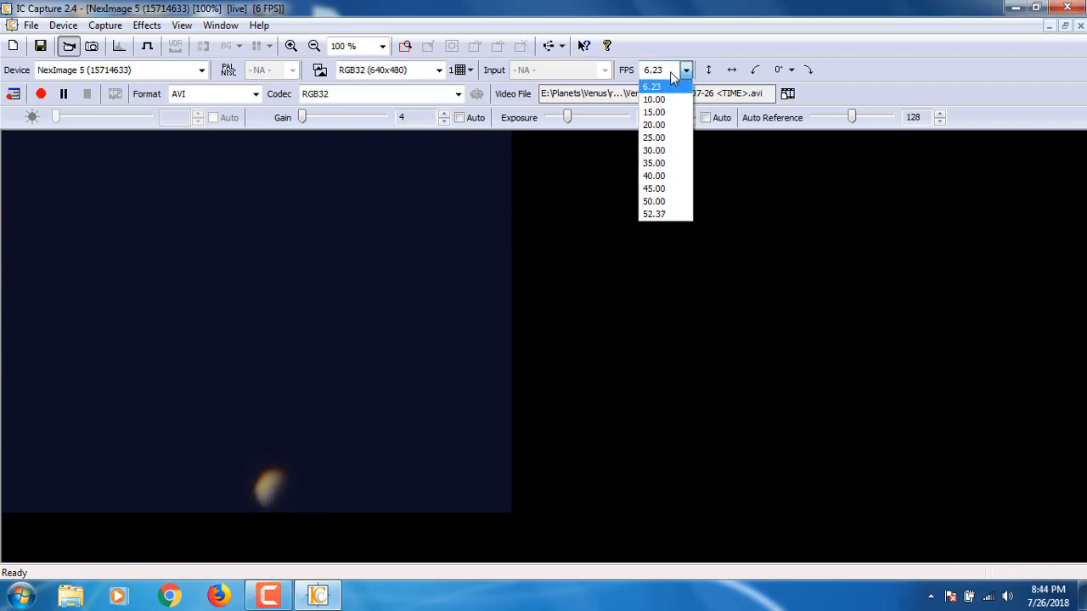
{"action": "left_click", "coordinate": [665, 215]}
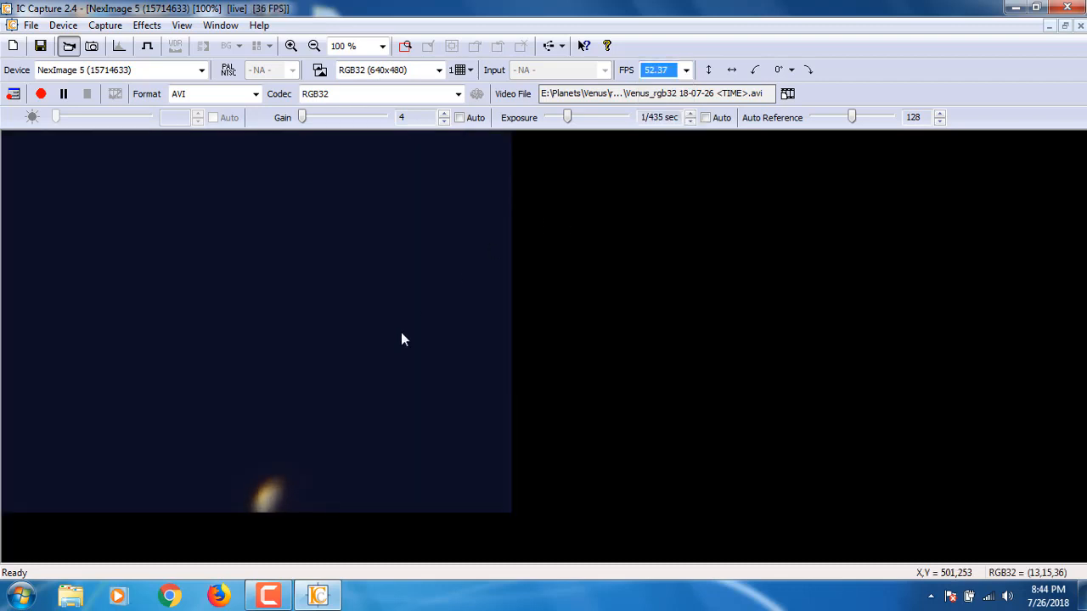